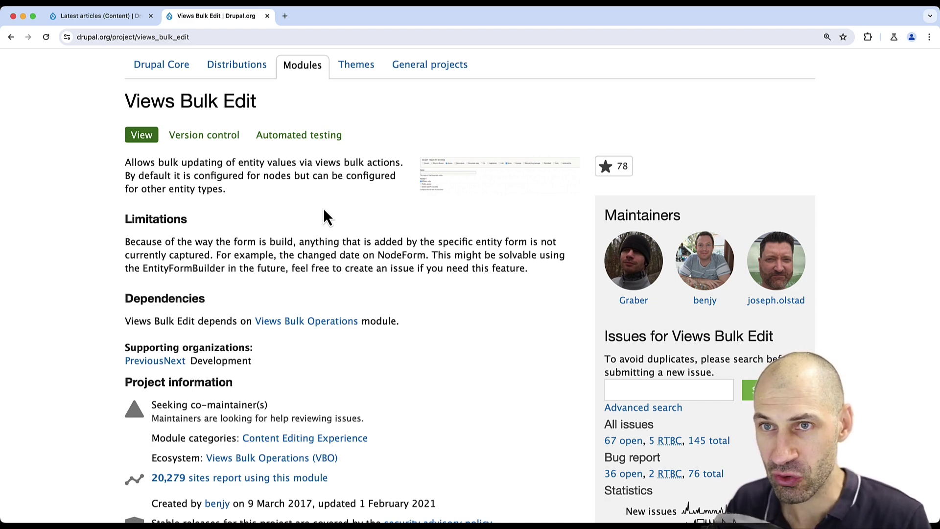
# Return from the Views Bulk Edit project page to the Latest articles view editor
pyautogui.hotkey('ctrl', 'shift', 'Tab')
pyautogui.scroll(-3, 336, 268)
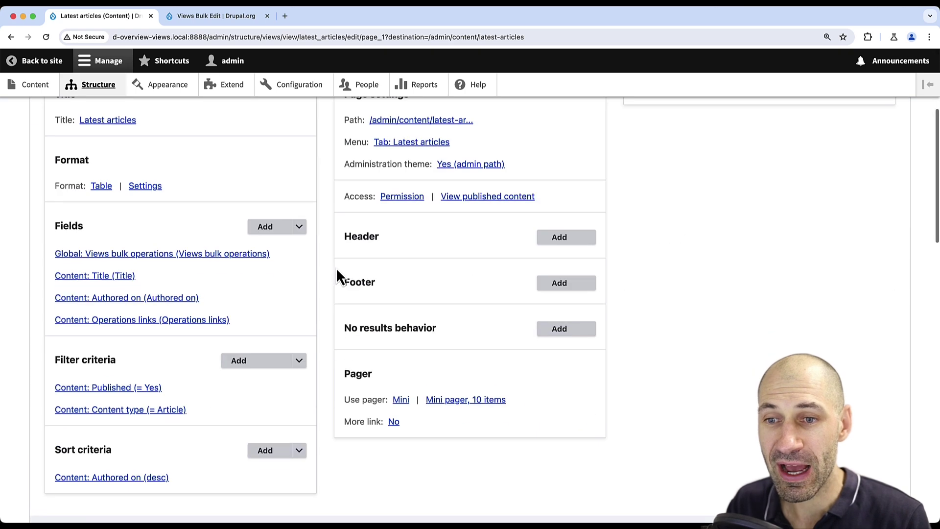
# Add Modify field values to the Views bulk operations field's selected actions and save the view
pyautogui.click(257, 254)
pyautogui.scroll(-3, 257, 257)
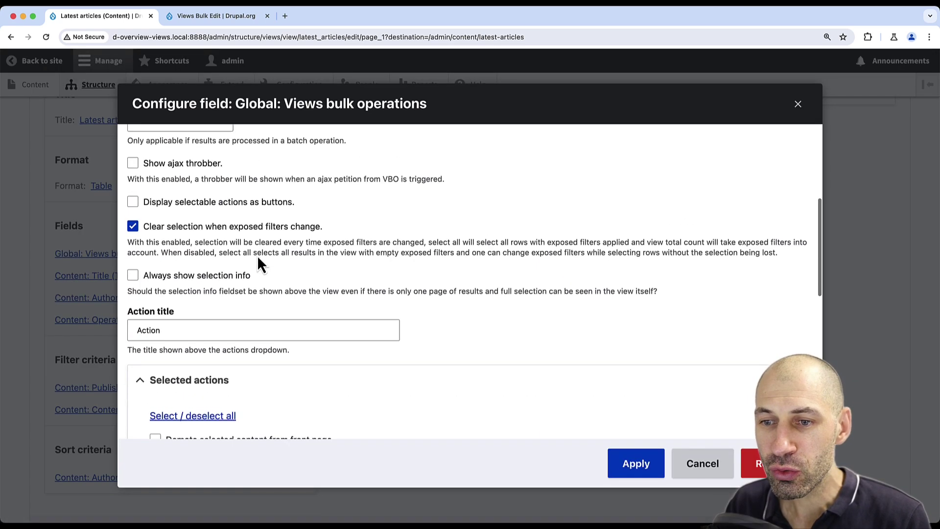
pyautogui.scroll(-2, 257, 258)
pyautogui.scroll(-3, 259, 258)
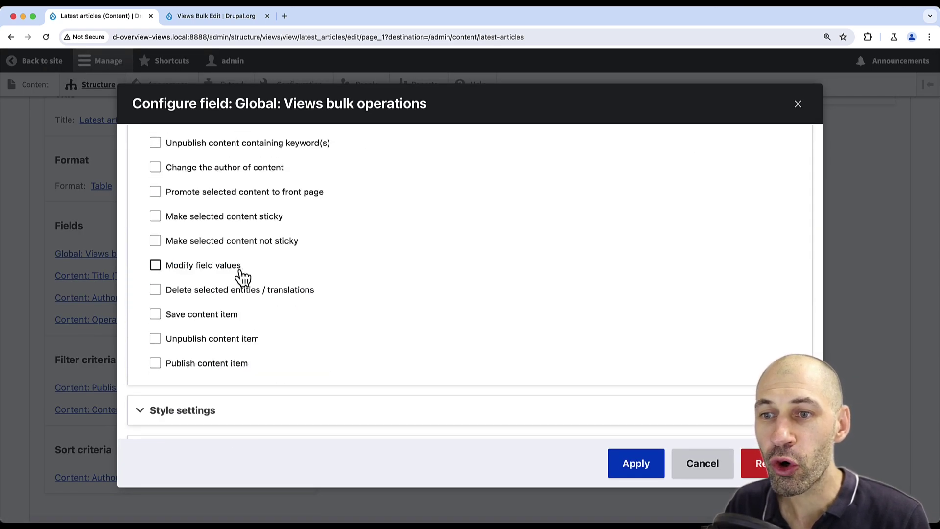
pyautogui.click(241, 269)
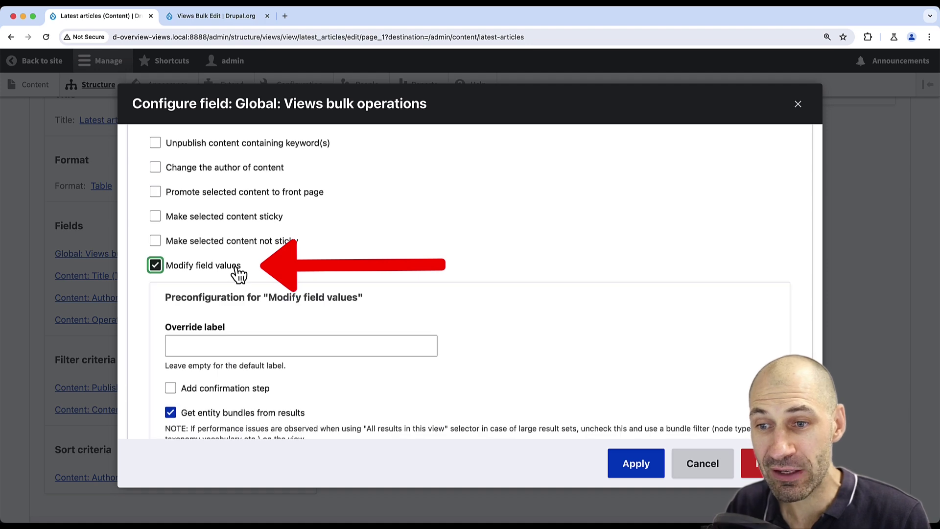
pyautogui.scroll(-1, 242, 273)
pyautogui.scroll(-2, 247, 275)
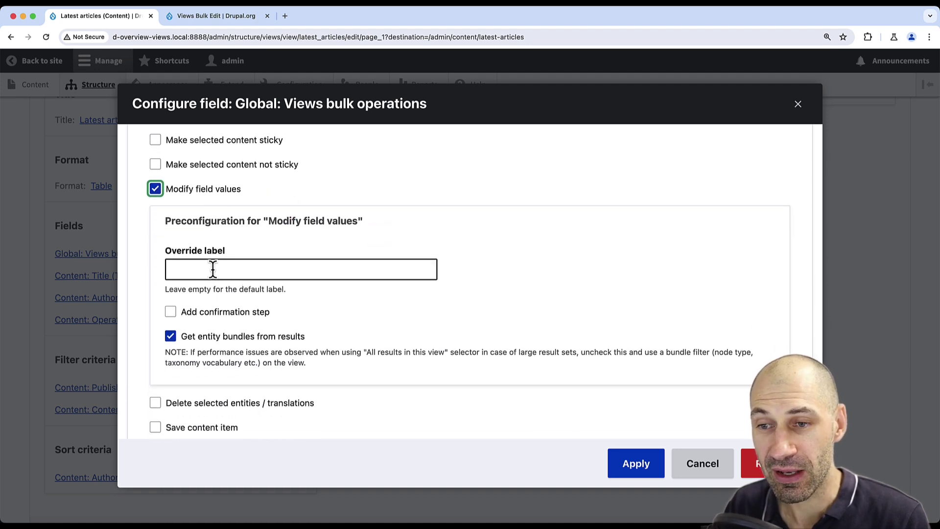
pyautogui.click(624, 467)
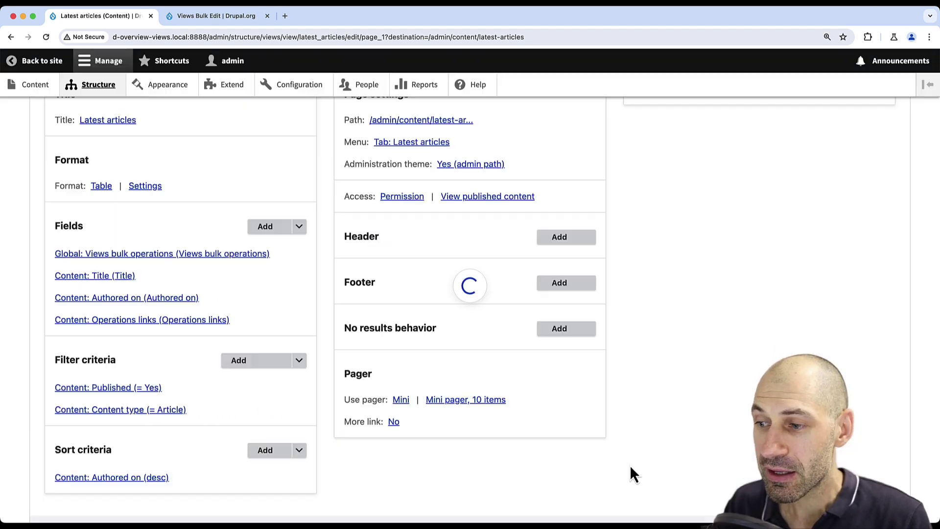
pyautogui.scroll(-5, 294, 367)
pyautogui.click(70, 248)
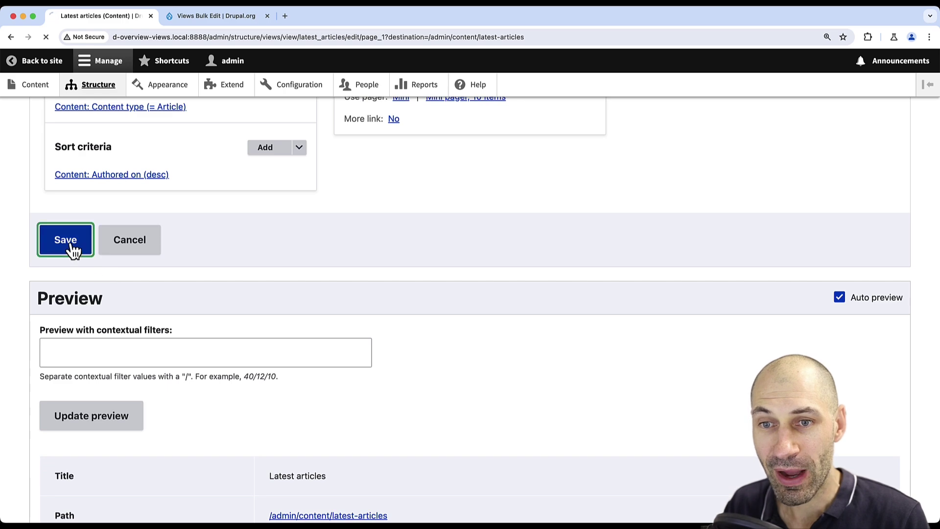
pyautogui.scroll(-2, 70, 257)
pyautogui.scroll(-2, 66, 254)
# Run Modify field values on 'Appellatio Occuro Pala Plaga' and 'Gemino Vero Volutpat'
pyautogui.click(46, 229)
pyautogui.click(45, 268)
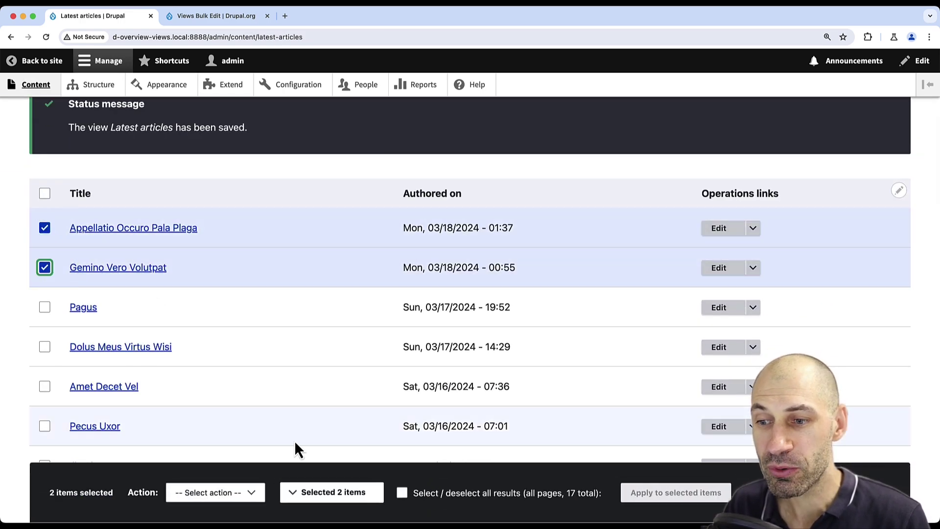
pyautogui.click(234, 500)
pyautogui.click(221, 505)
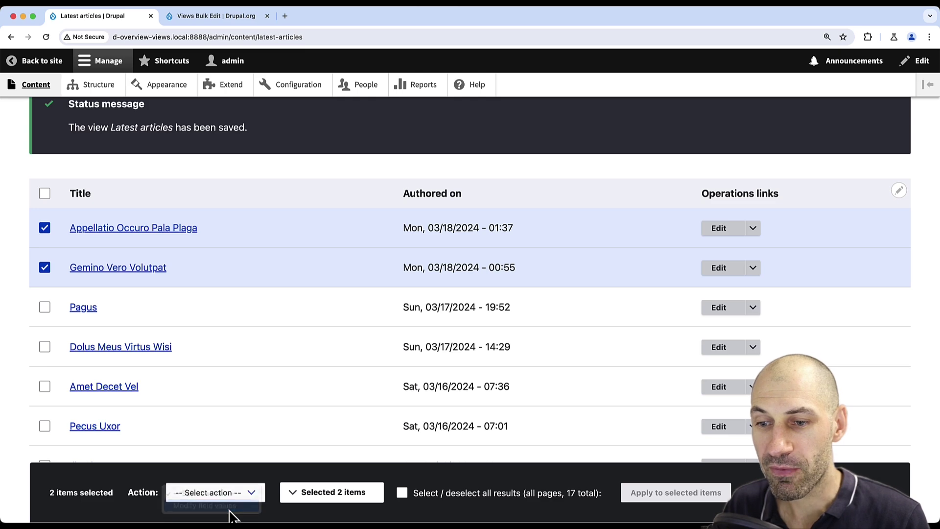
pyautogui.click(661, 493)
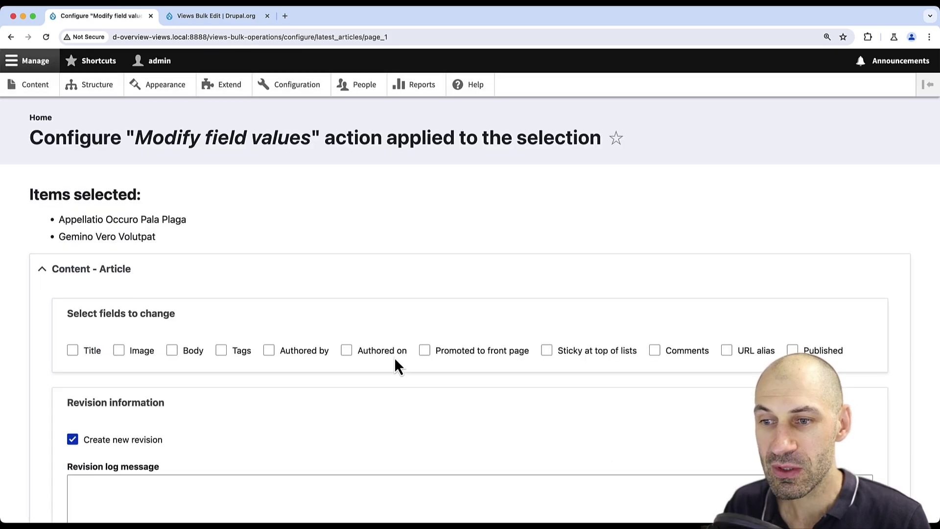
pyautogui.scroll(-3, 380, 261)
pyautogui.scroll(1, 368, 202)
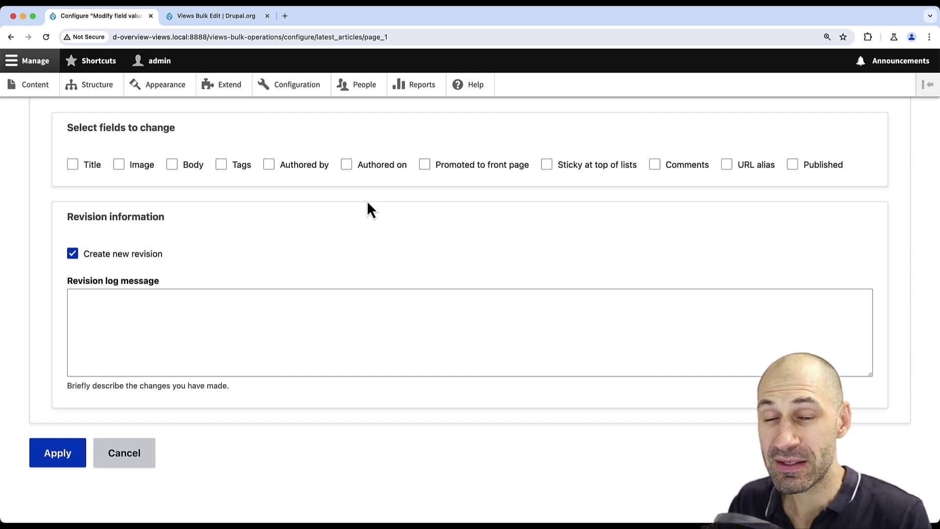
# Change the Tags field to 'New tag' for both selected articles
pyautogui.click(221, 164)
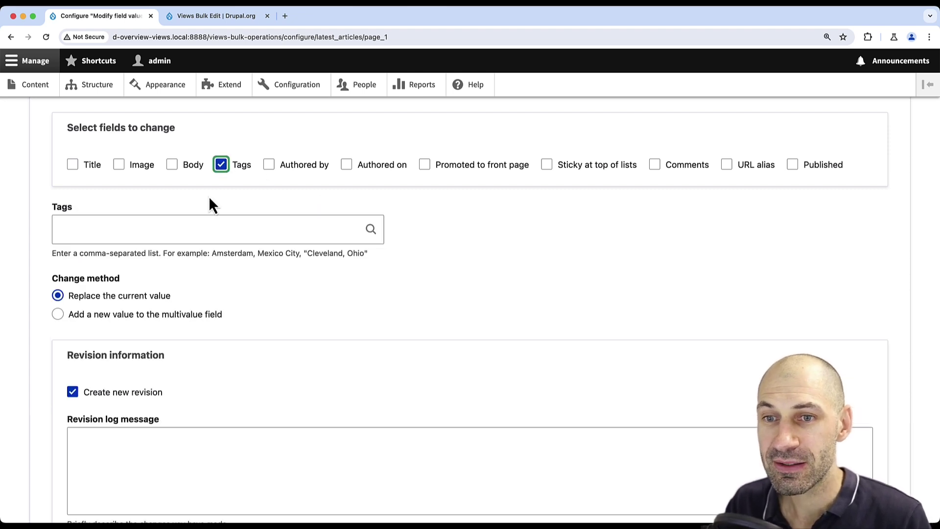
pyautogui.click(189, 224)
pyautogui.write('New tag')
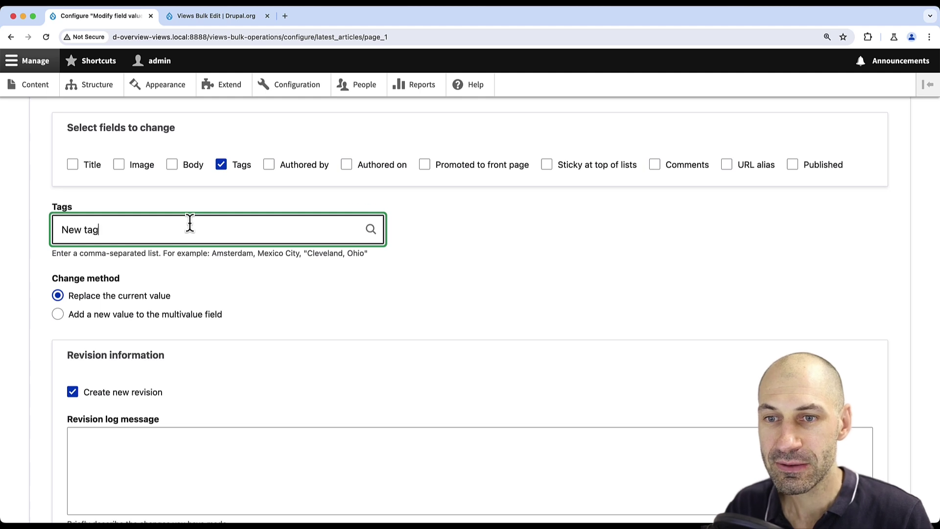
pyautogui.scroll(-3, 190, 223)
pyautogui.click(72, 454)
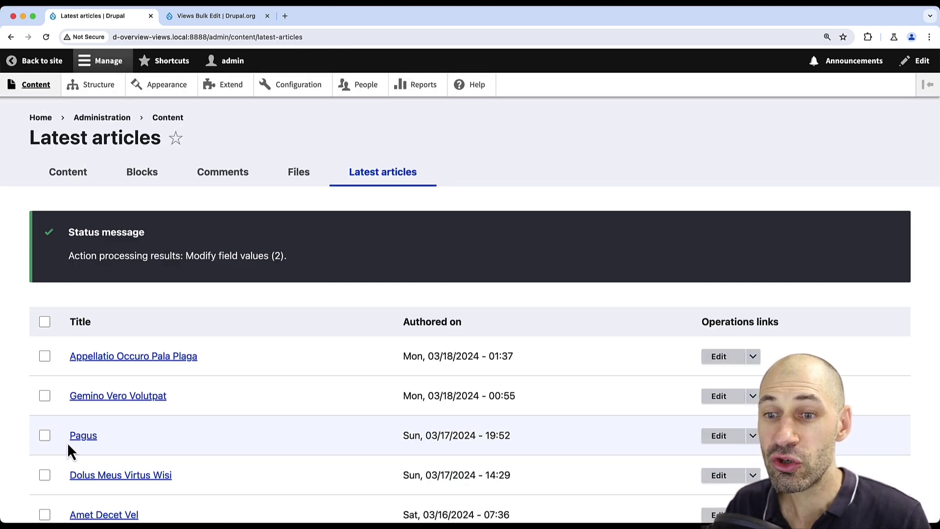
# Open the 'Appellatio Occuro Pala Plaga' article to check its tags show 'New tag'
pyautogui.click(118, 359)
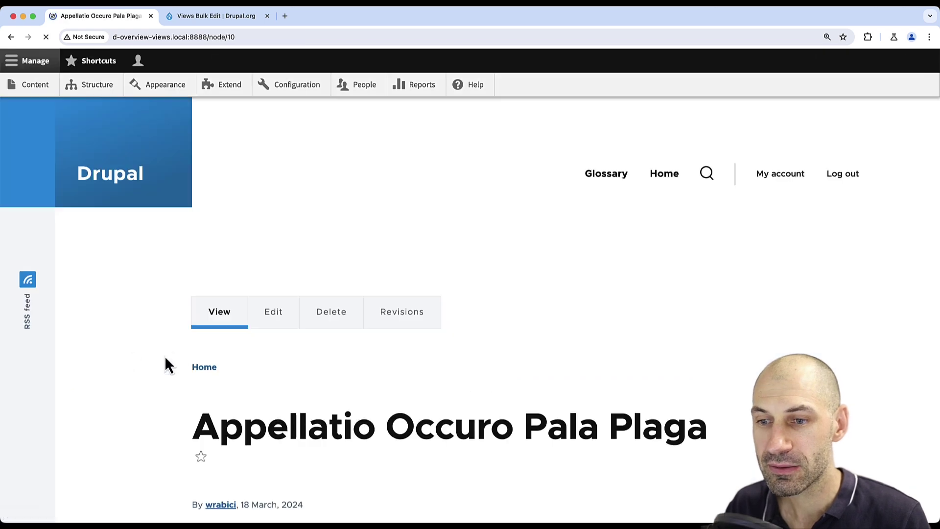
pyautogui.scroll(-10, 162, 363)
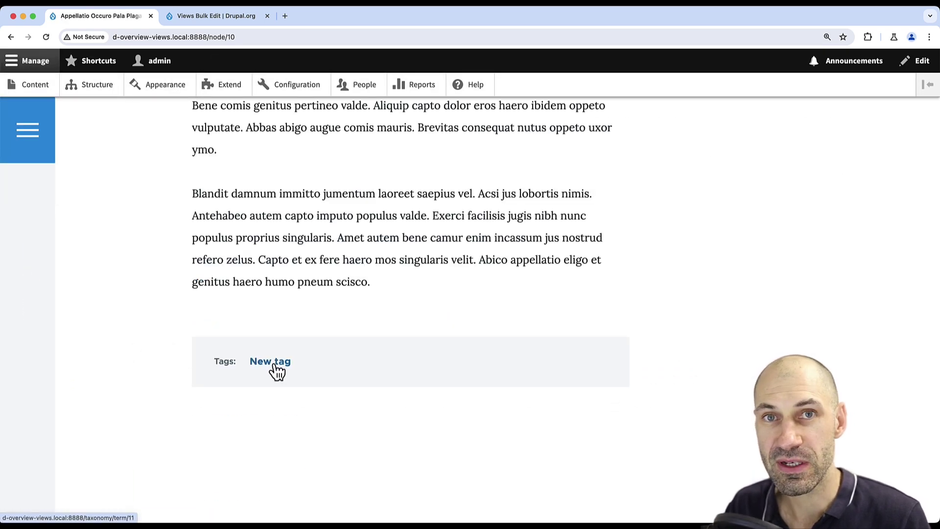